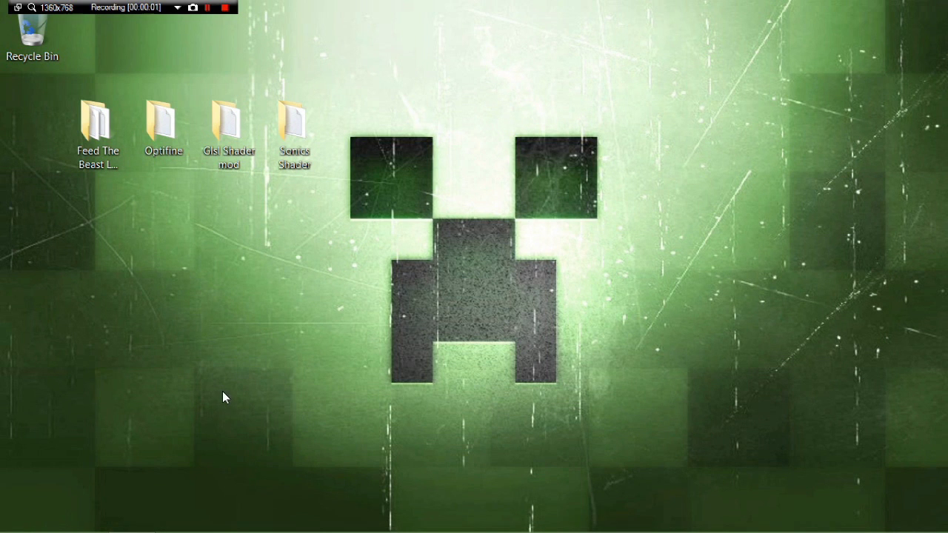
Step: Start FTB_Launcher.exe from the Feed The Beast Launcher folder and dismiss its Console window
{"action": "double_click", "coordinate": [101, 171]}
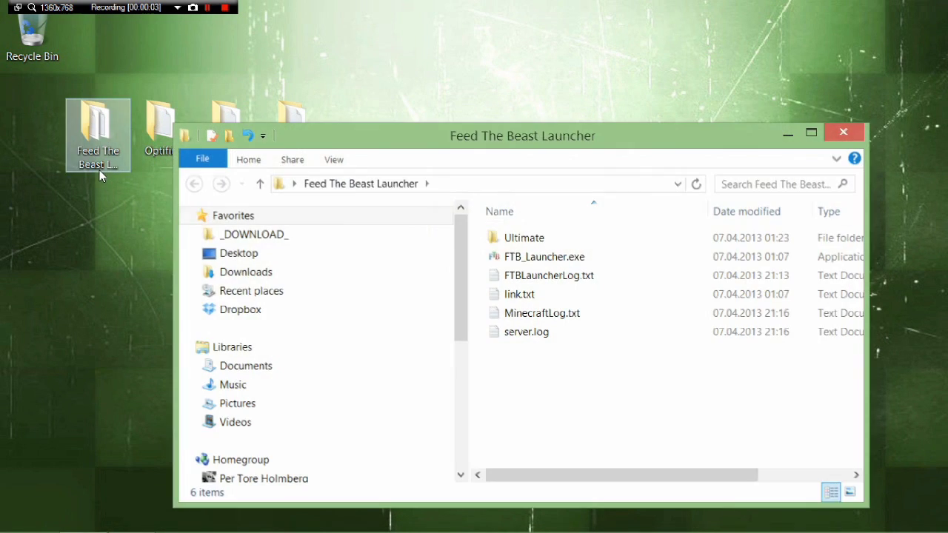
{"action": "double_click", "coordinate": [518, 259]}
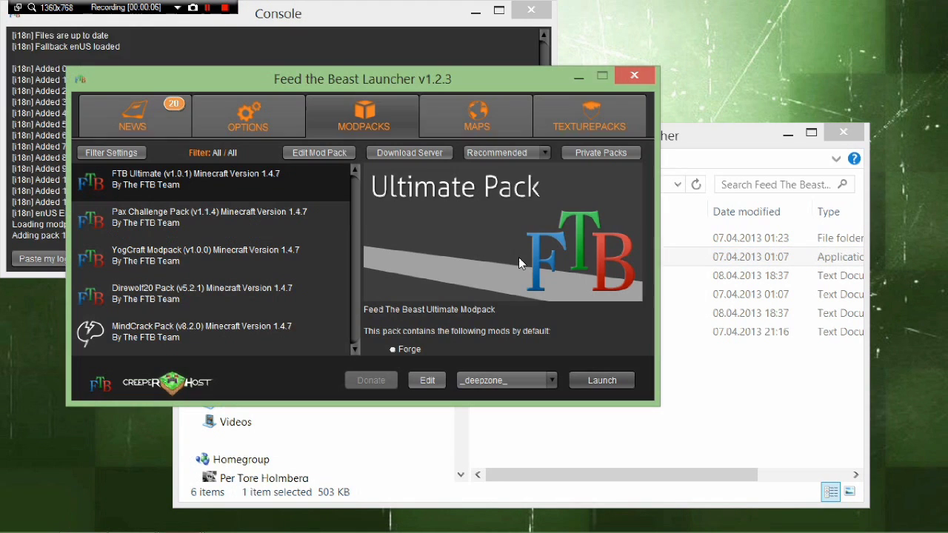
{"action": "left_click", "coordinate": [531, 11]}
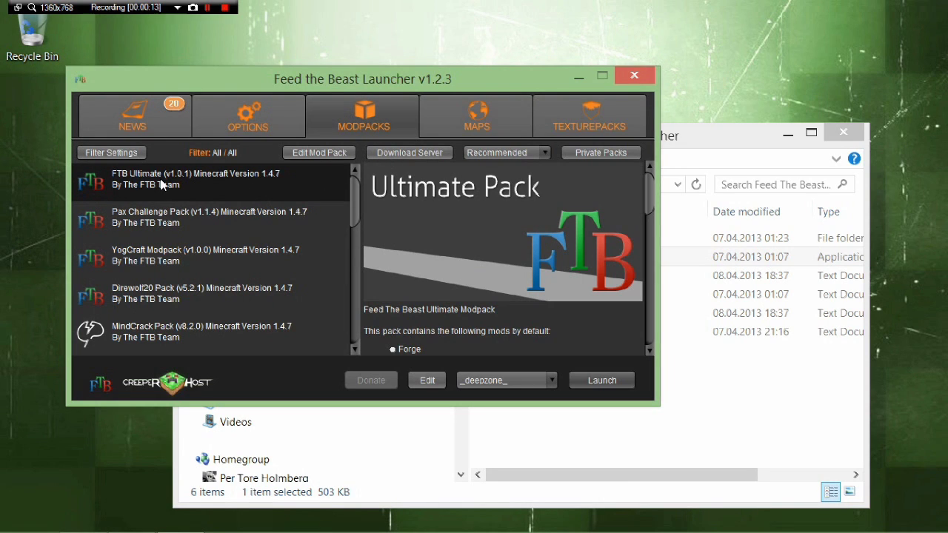
Step: Launch FTB Ultimate, look over Options > Video Settings, and return to Options
{"action": "left_click", "coordinate": [614, 380]}
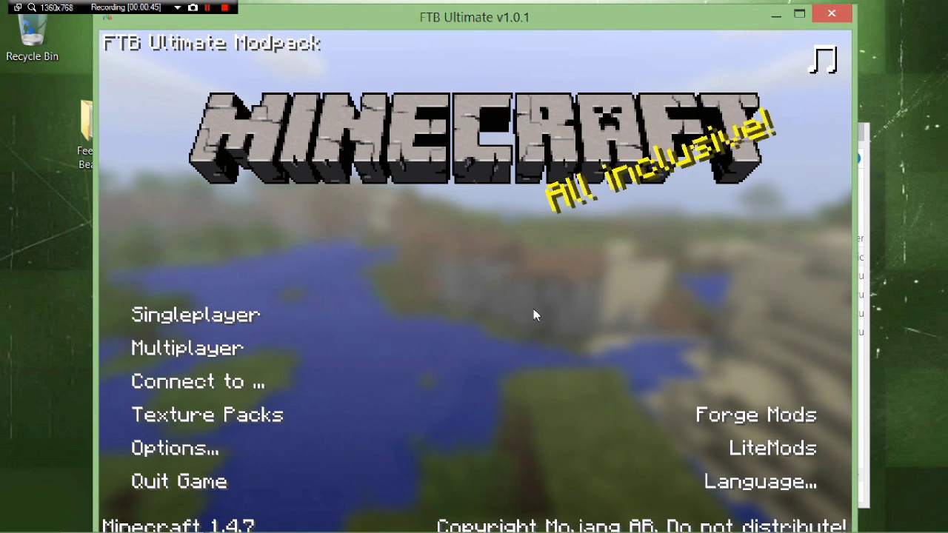
{"action": "left_click", "coordinate": [219, 452]}
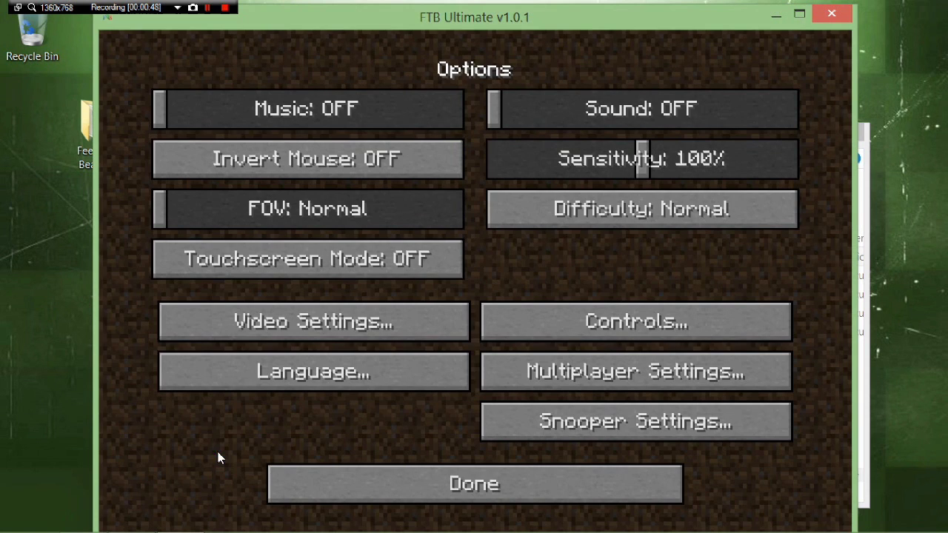
{"action": "left_click", "coordinate": [381, 333]}
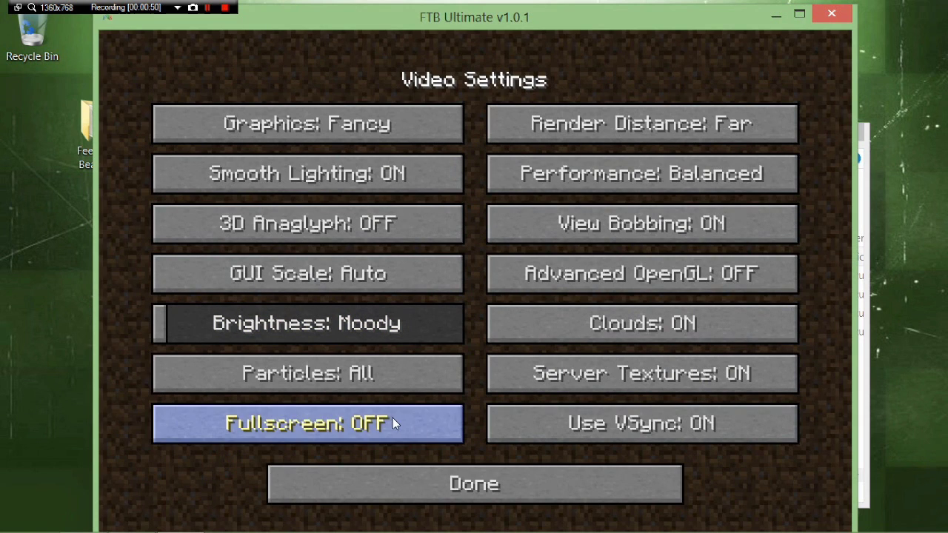
{"action": "left_click", "coordinate": [467, 478]}
Step: Quit Minecraft, relaunch FTB_Launcher.exe, review the install folder under Options, then close it
{"action": "left_click", "coordinate": [832, 14]}
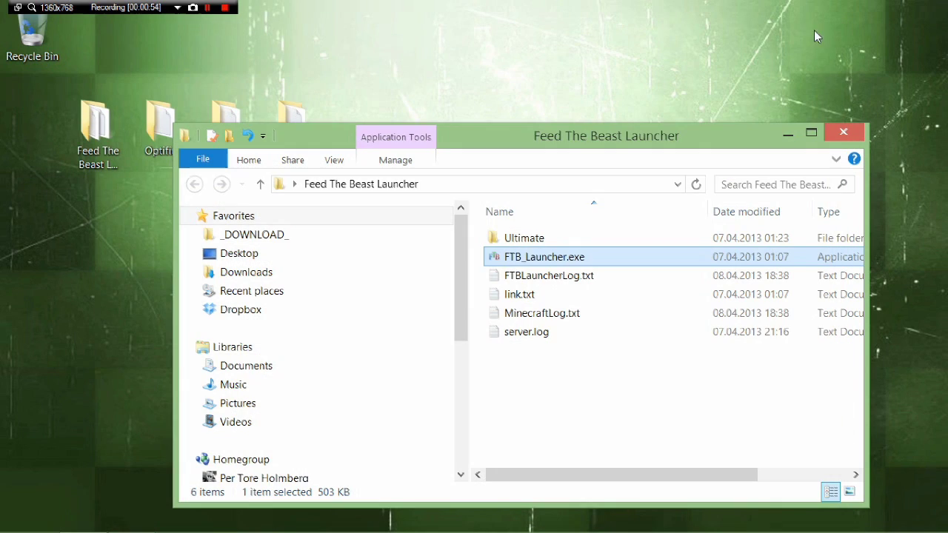
{"action": "mouse_move", "coordinate": [651, 133]}
{"action": "left_mouse_down"}
{"action": "mouse_move", "coordinate": [658, 235]}
{"action": "mouse_move", "coordinate": [742, 249]}
{"action": "left_mouse_up"}
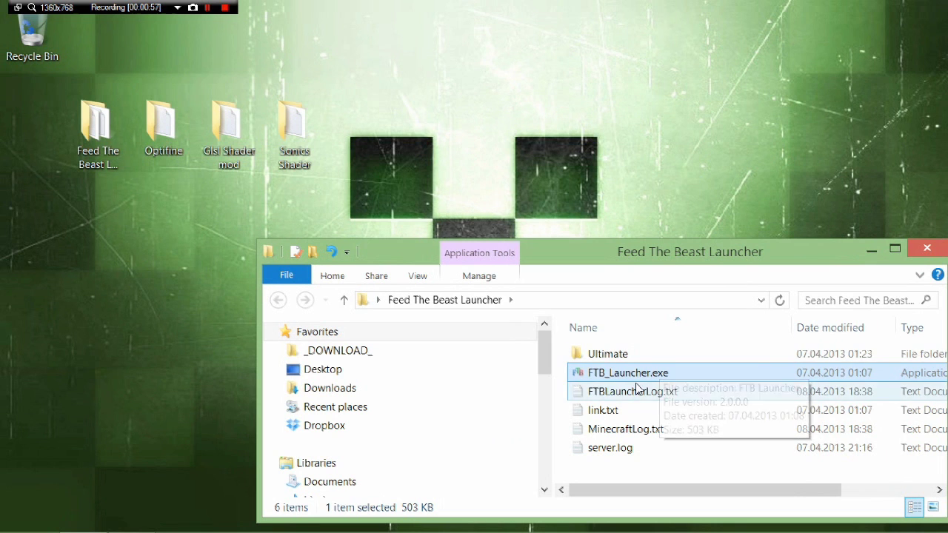
{"action": "left_click", "coordinate": [600, 358]}
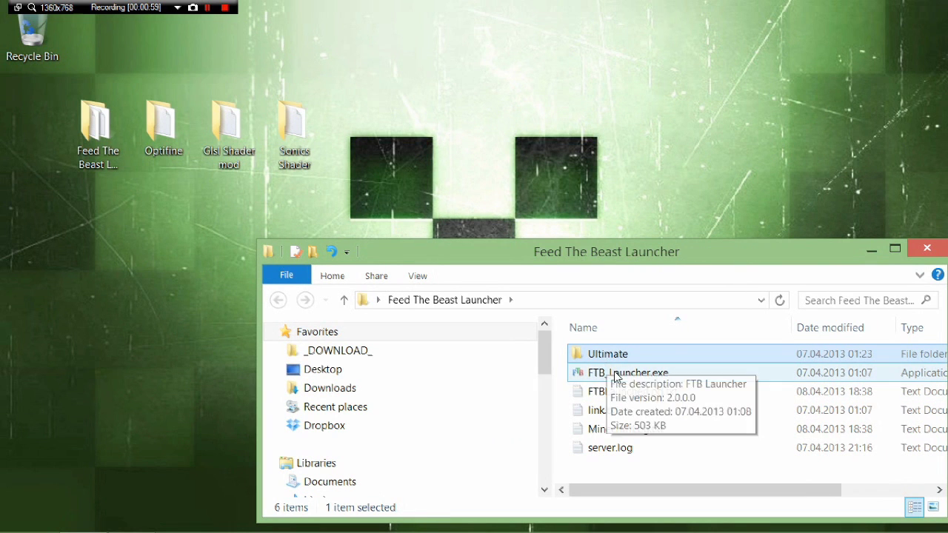
{"action": "double_click", "coordinate": [604, 372]}
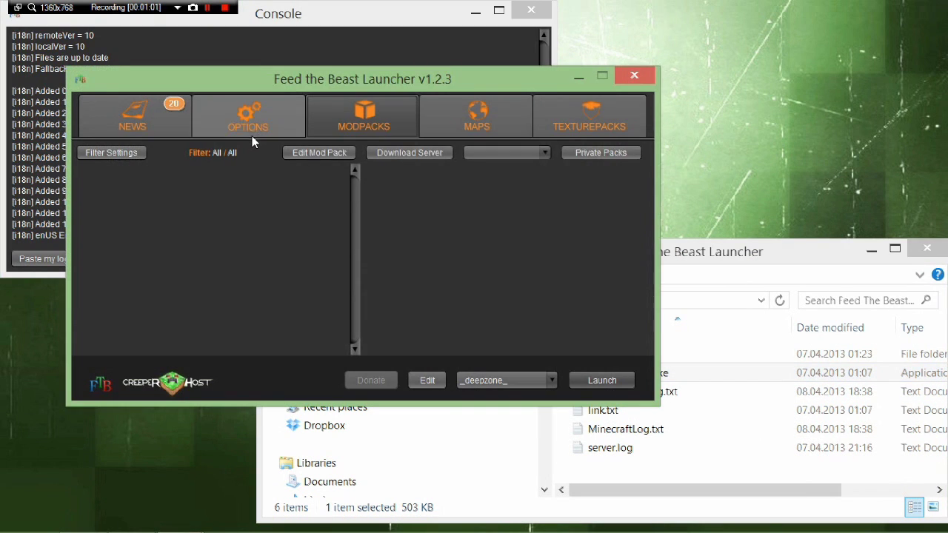
{"action": "left_click", "coordinate": [252, 137]}
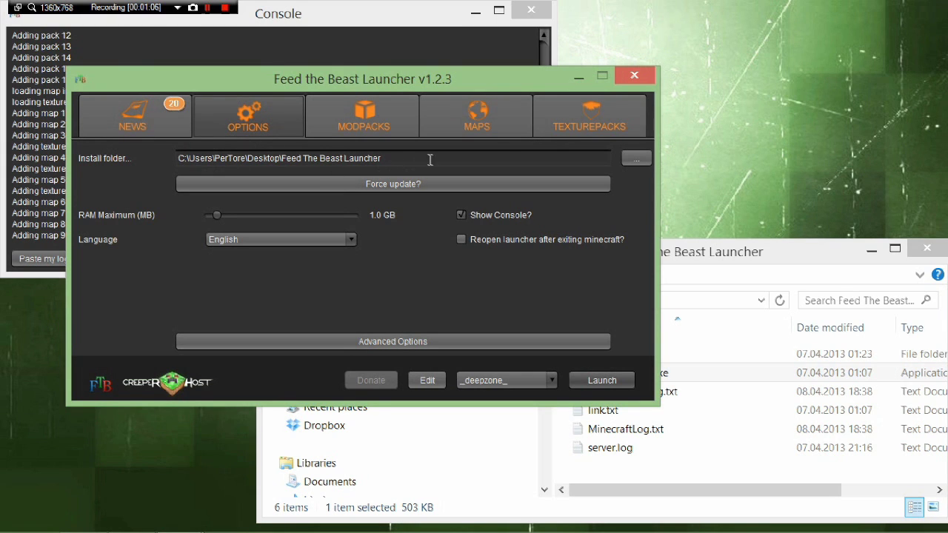
{"action": "left_click", "coordinate": [637, 77]}
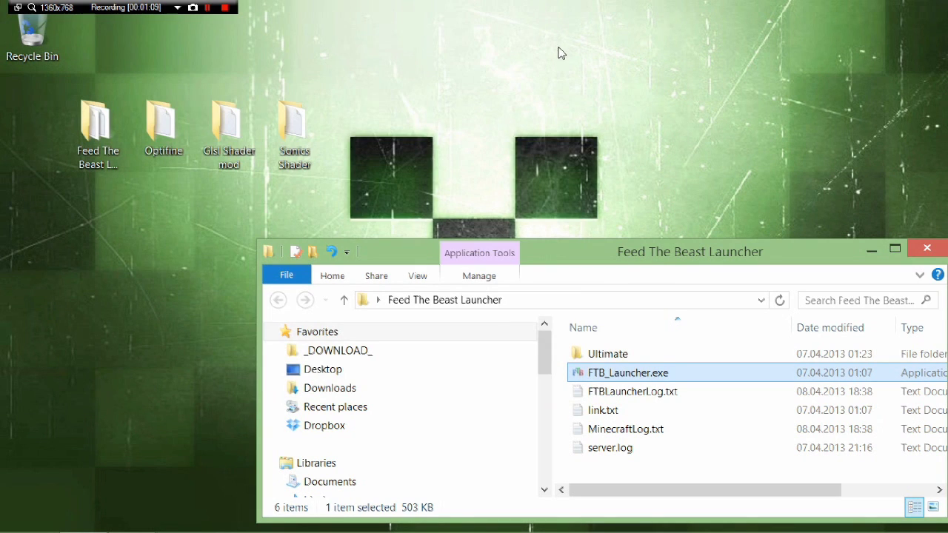
Step: Copy OptiFine_1.4.6_HD_U_D5.zip from the Optifine desktop folder into Ultimate > instMods
{"action": "double_click", "coordinate": [616, 354]}
{"action": "double_click", "coordinate": [616, 355]}
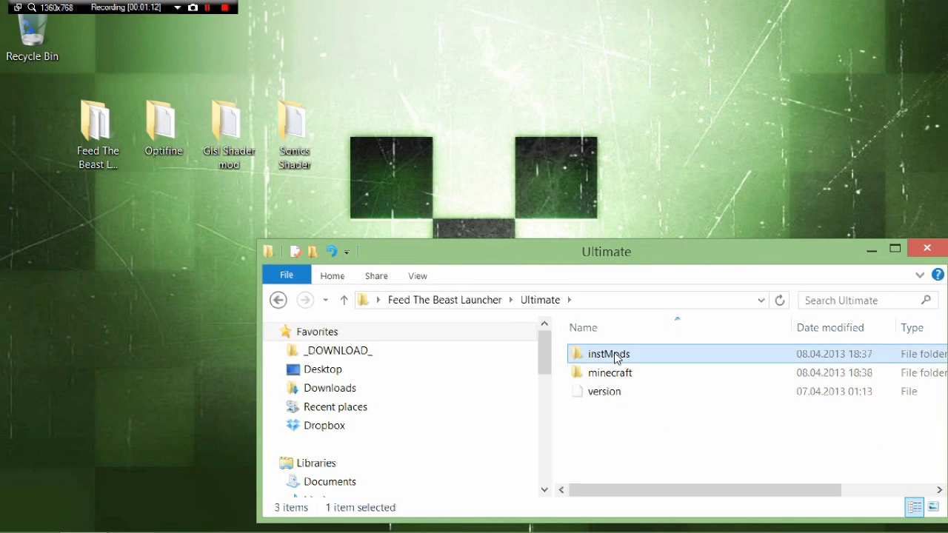
{"action": "double_click", "coordinate": [185, 130]}
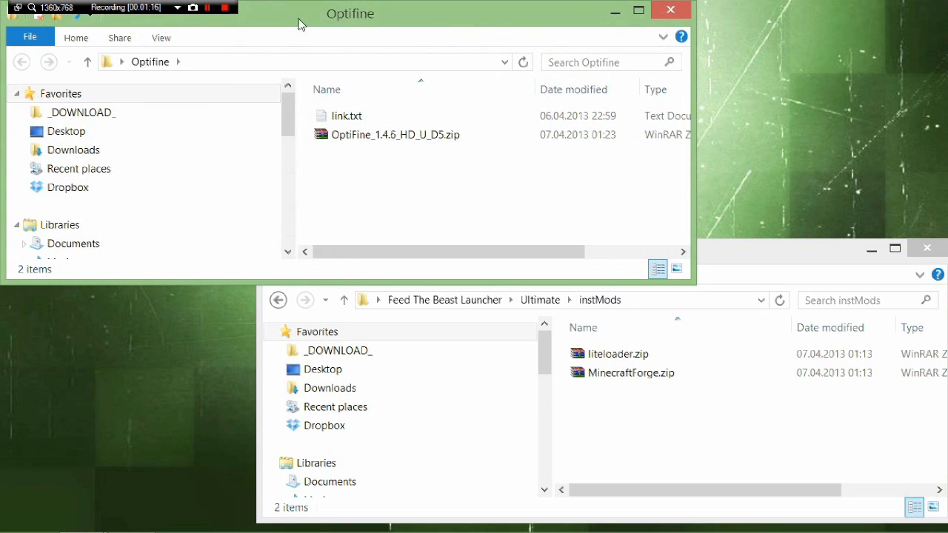
{"action": "left_click_drag", "start_coordinate": [299, 20], "coordinate": [551, 43]}
{"action": "left_click", "coordinate": [590, 166]}
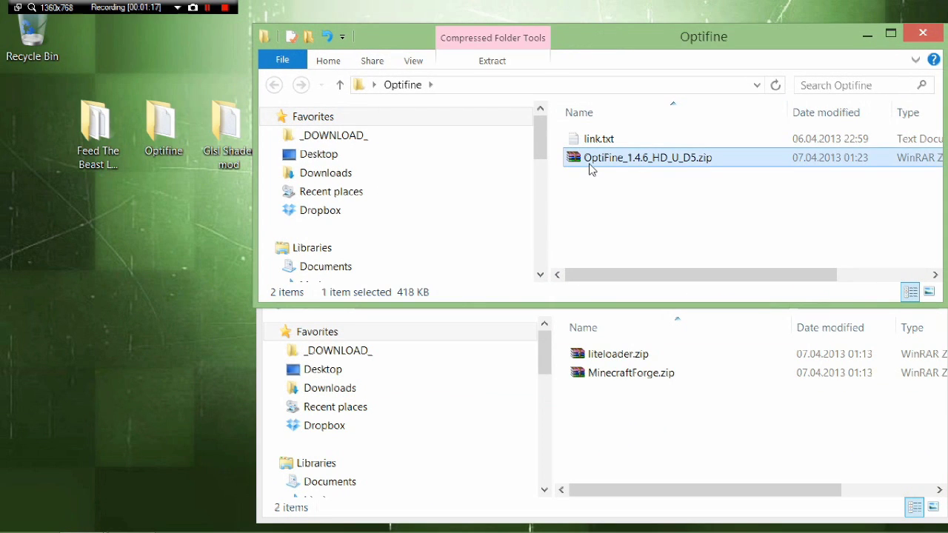
{"action": "left_click_drag", "start_coordinate": [591, 166], "coordinate": [678, 455]}
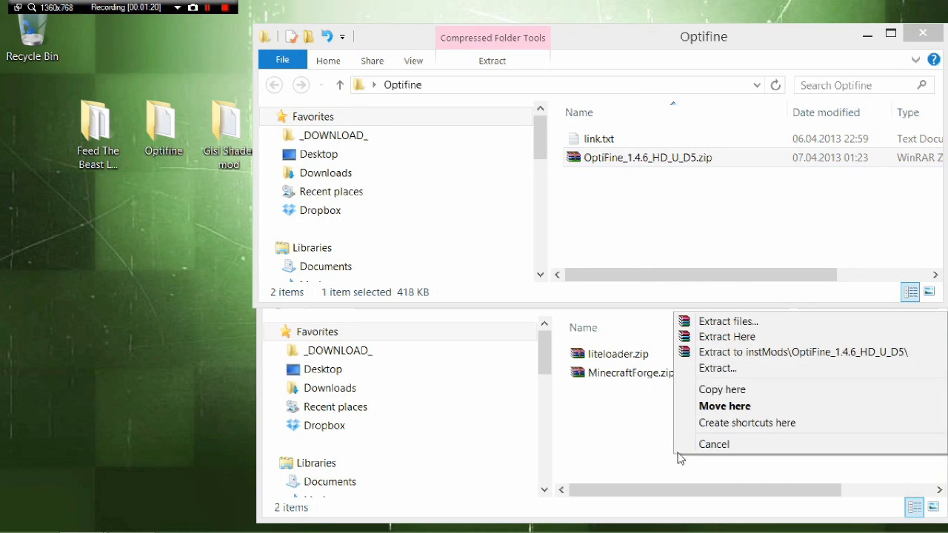
{"action": "left_click", "coordinate": [734, 390]}
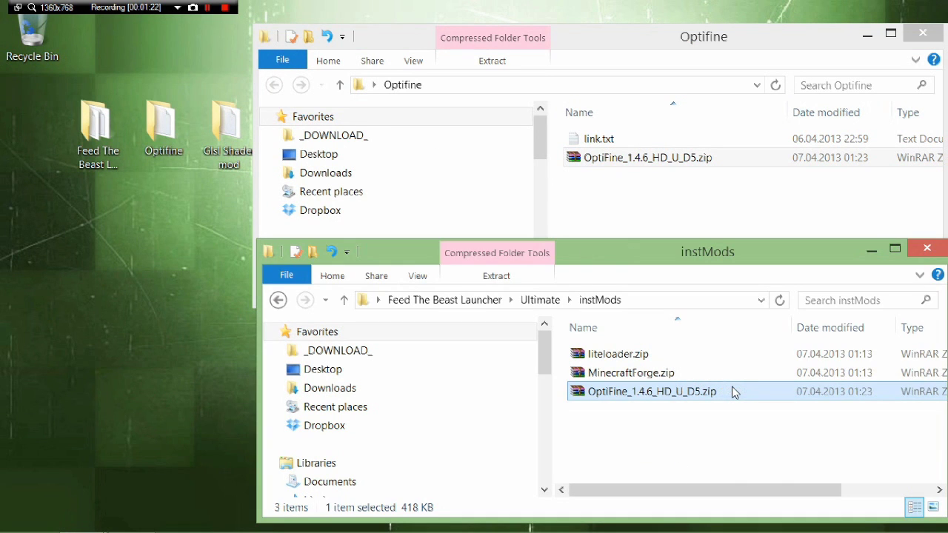
{"action": "left_click", "coordinate": [924, 34]}
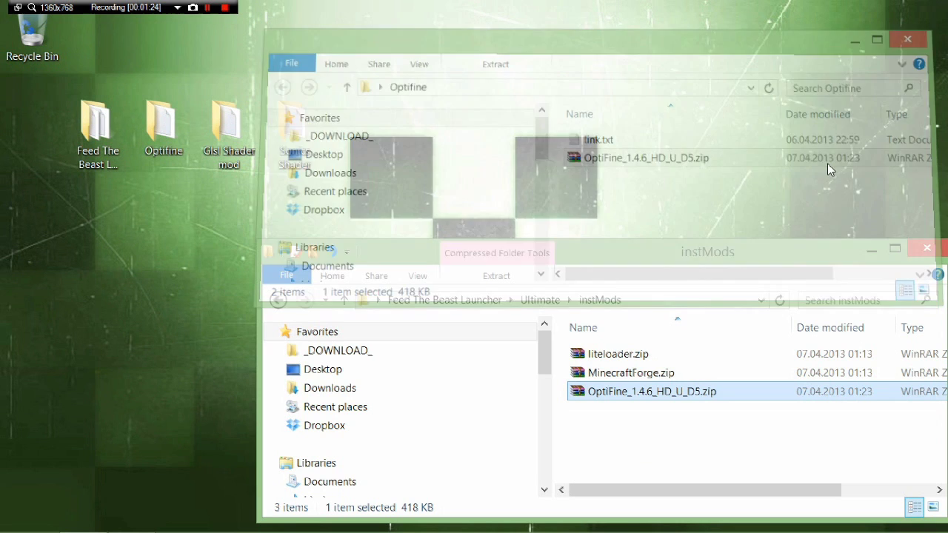
Step: Open ShadersMod-mc1.4.6-ofuD5-1.44.zip from the Glsl Shader mod folder in WinRAR, dismissing the license nag
{"action": "left_click_drag", "start_coordinate": [779, 251], "coordinate": [728, 234]}
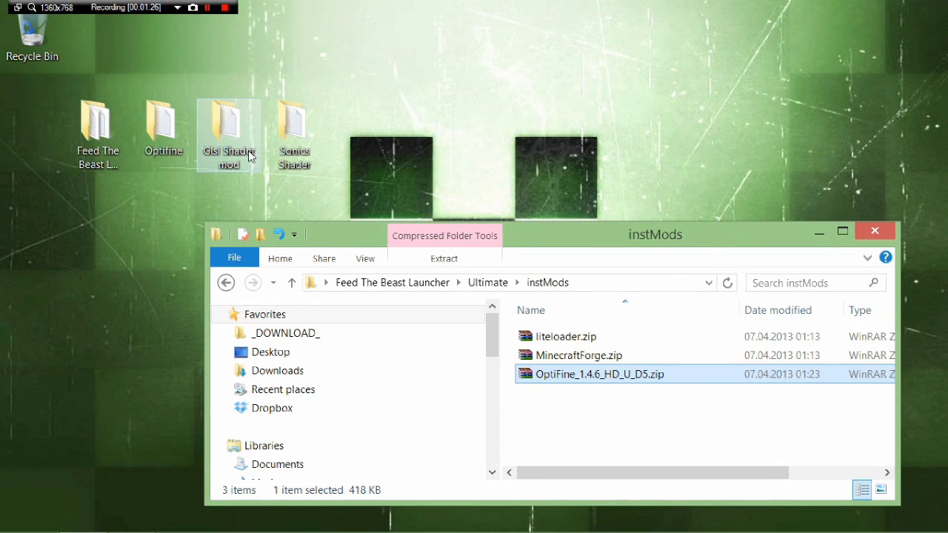
{"action": "left_click", "coordinate": [243, 155]}
{"action": "double_click", "coordinate": [245, 157]}
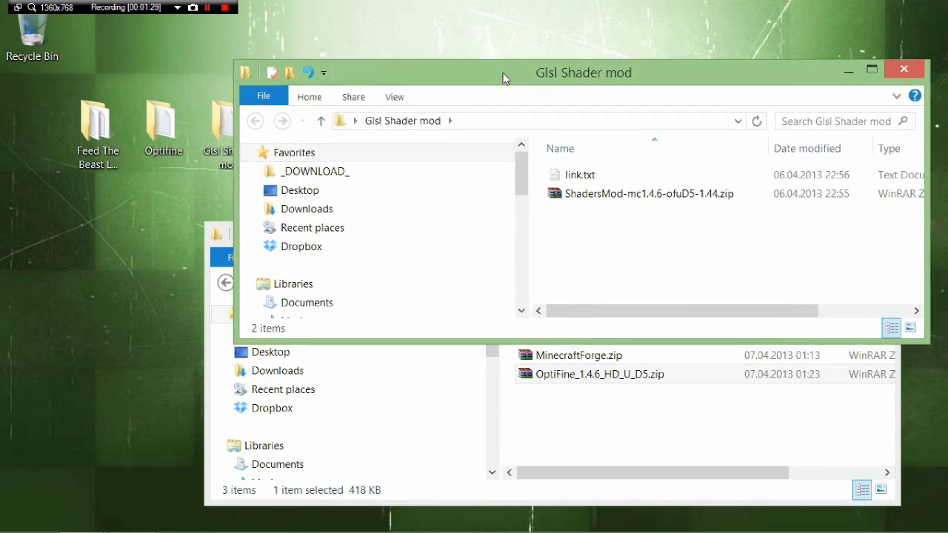
{"action": "left_click_drag", "start_coordinate": [495, 261], "coordinate": [606, 25]}
{"action": "left_click", "coordinate": [622, 142]}
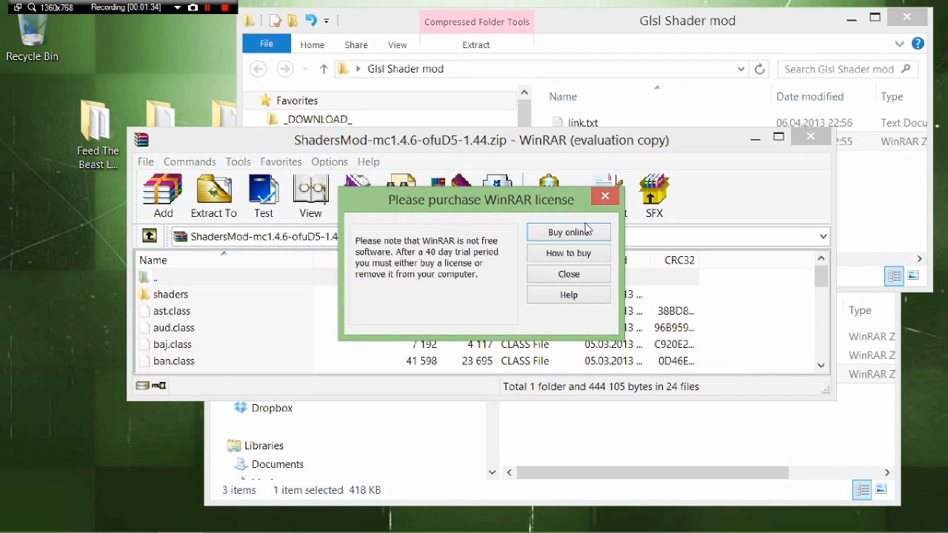
{"action": "left_click", "coordinate": [566, 275]}
{"action": "left_click_drag", "start_coordinate": [567, 141], "coordinate": [491, 28]}
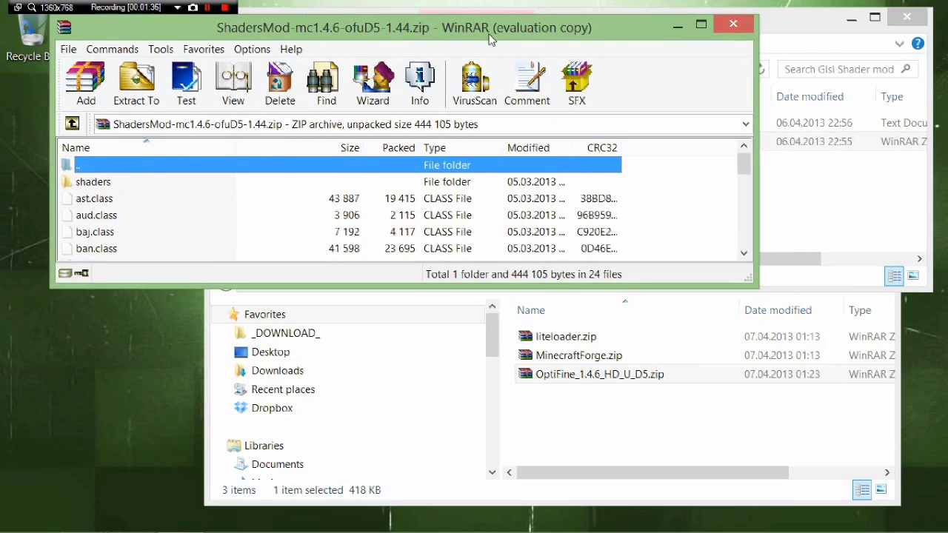
Step: Add all ShadersMod archive files into the OptiFine zip in WinRAR
{"action": "double_click", "coordinate": [600, 374]}
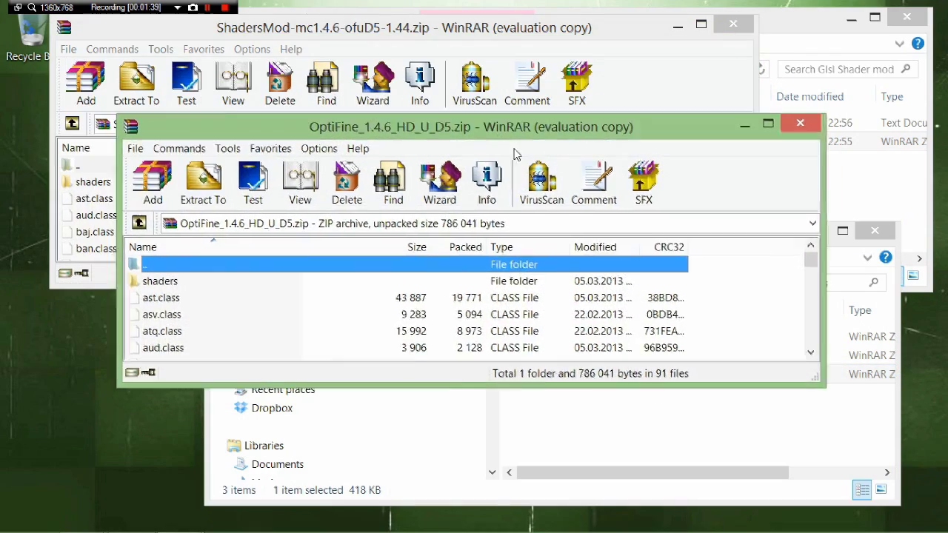
{"action": "mouse_move", "coordinate": [405, 52]}
{"action": "left_mouse_down"}
{"action": "mouse_move", "coordinate": [538, 196]}
{"action": "mouse_move", "coordinate": [646, 279]}
{"action": "left_mouse_up"}
{"action": "left_click", "coordinate": [600, 314]}
{"action": "left_click", "coordinate": [662, 192]}
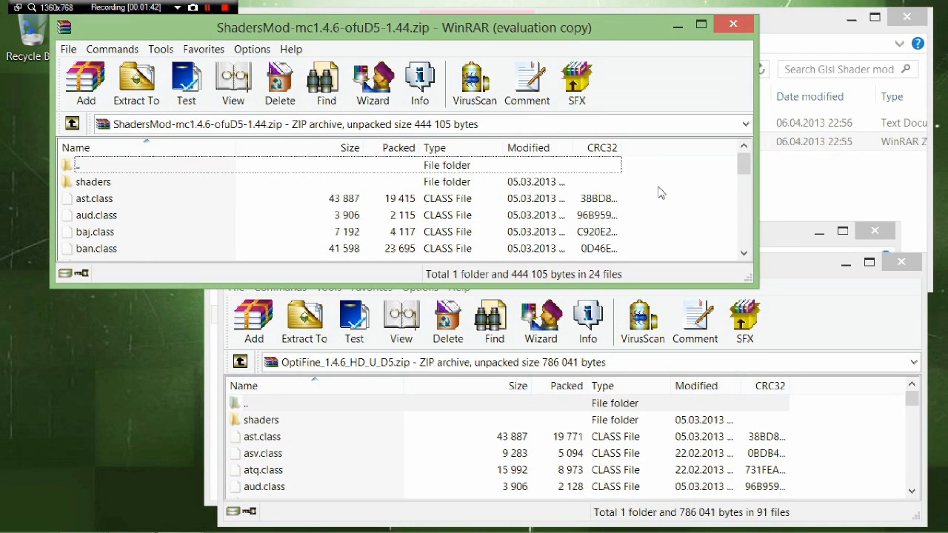
{"action": "key", "text": "ctrl+a"}
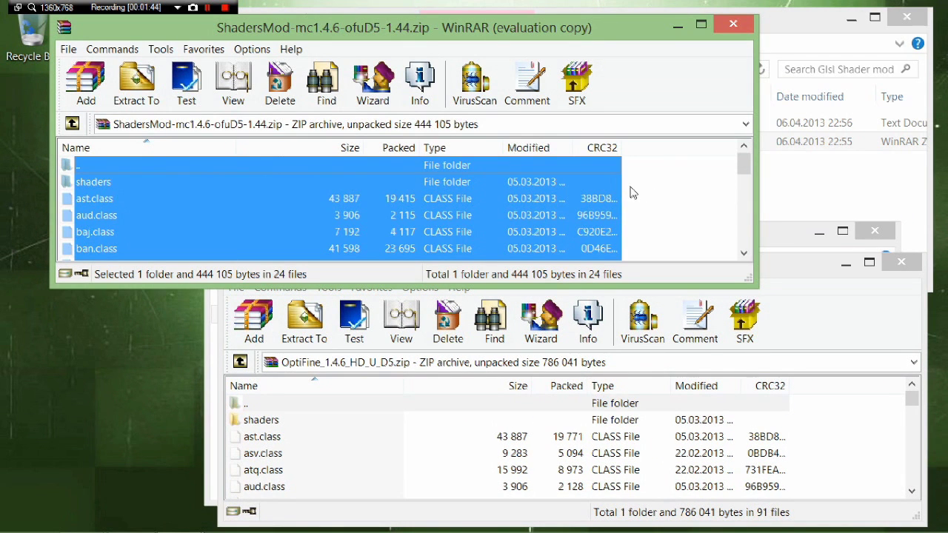
{"action": "scroll", "coordinate": [637, 200], "scroll_direction": "down", "scroll_amount": 3}
{"action": "scroll", "coordinate": [647, 208], "scroll_direction": "down", "scroll_amount": 3}
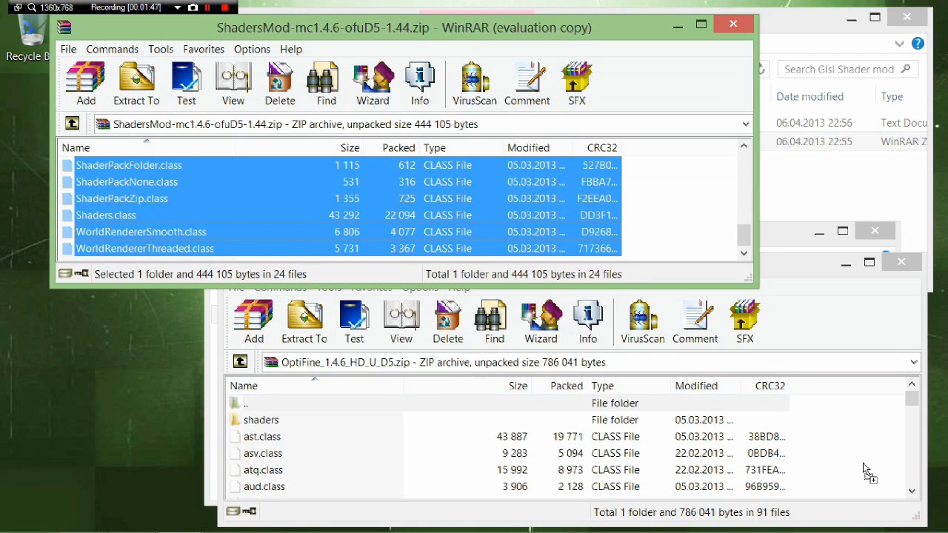
{"action": "left_click_drag", "start_coordinate": [863, 462], "coordinate": [863, 463]}
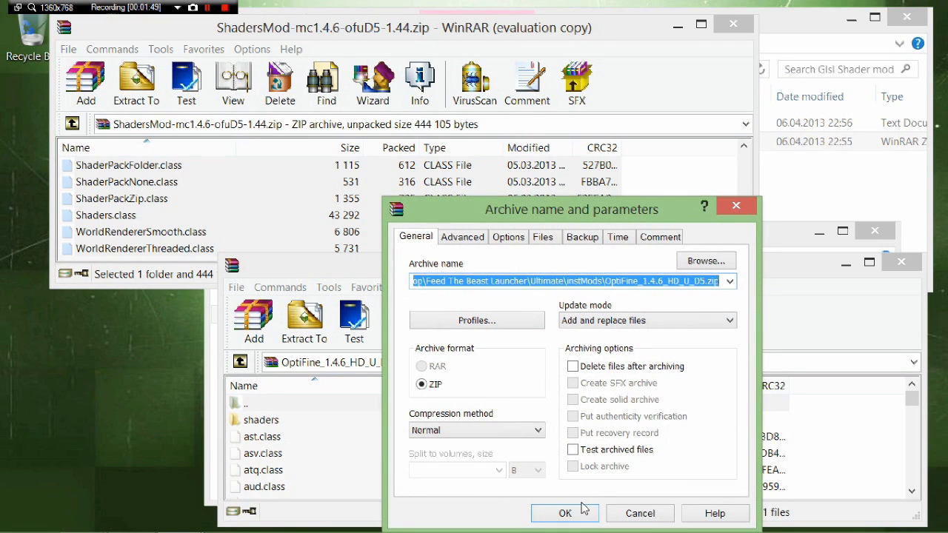
{"action": "left_click", "coordinate": [582, 511]}
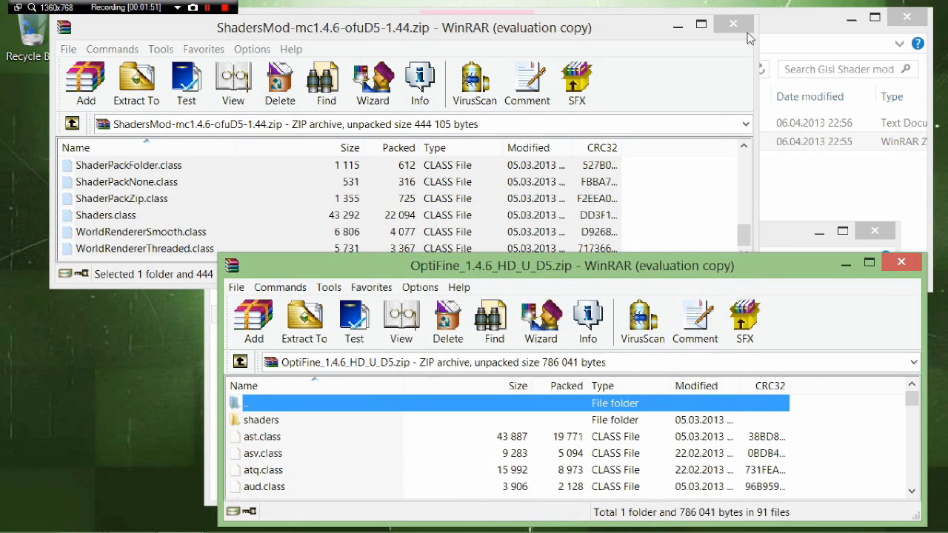
Step: Close both WinRAR windows and start FTB_Launcher.exe from the Feed The Beast Launcher folder
{"action": "left_click", "coordinate": [747, 33]}
{"action": "left_click", "coordinate": [901, 262]}
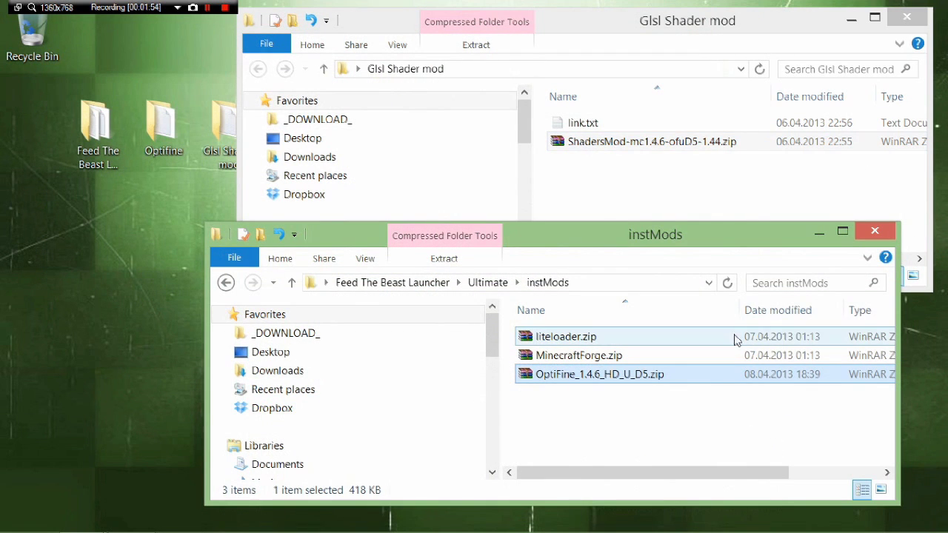
{"action": "left_click", "coordinate": [443, 285]}
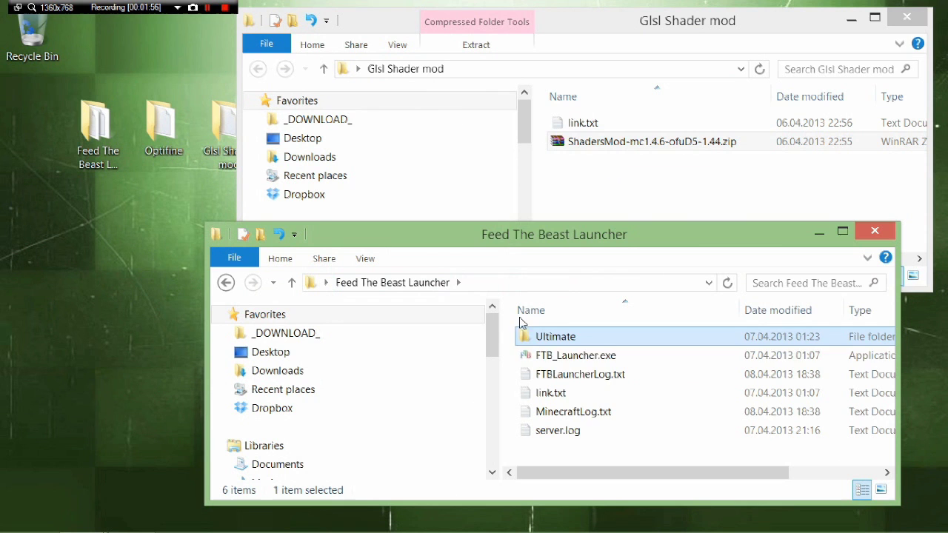
{"action": "double_click", "coordinate": [570, 359]}
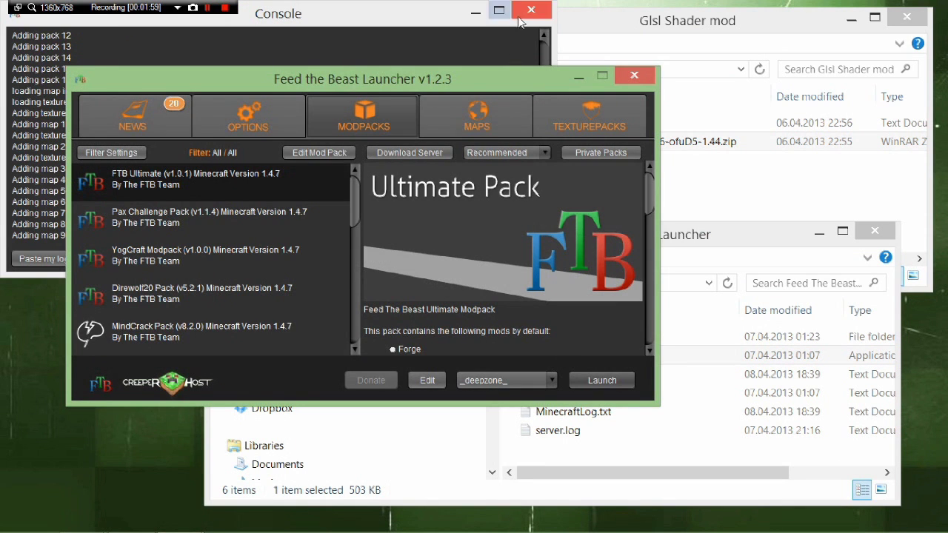
Step: Dismiss the Console window and launch FTB Ultimate to the OptiFine-modded title screen
{"action": "left_click", "coordinate": [521, 15]}
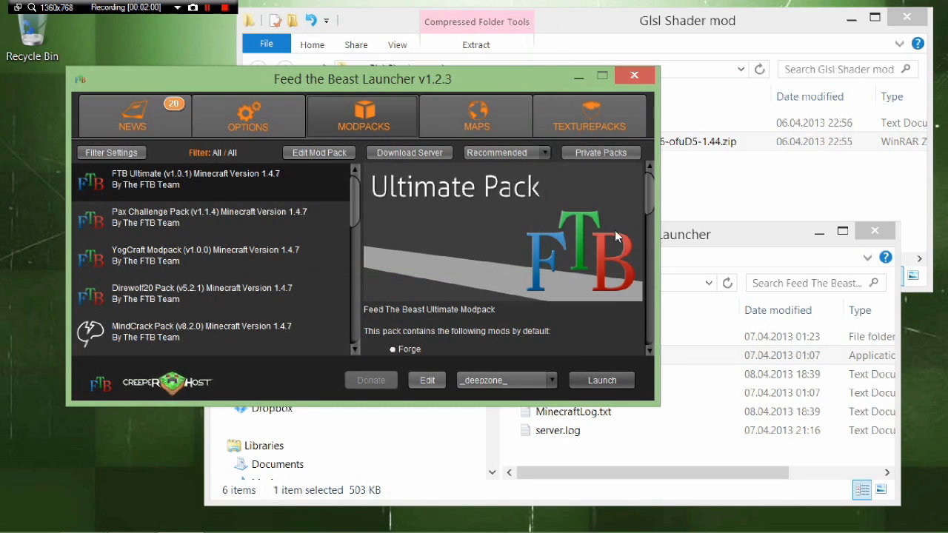
{"action": "left_click", "coordinate": [607, 380]}
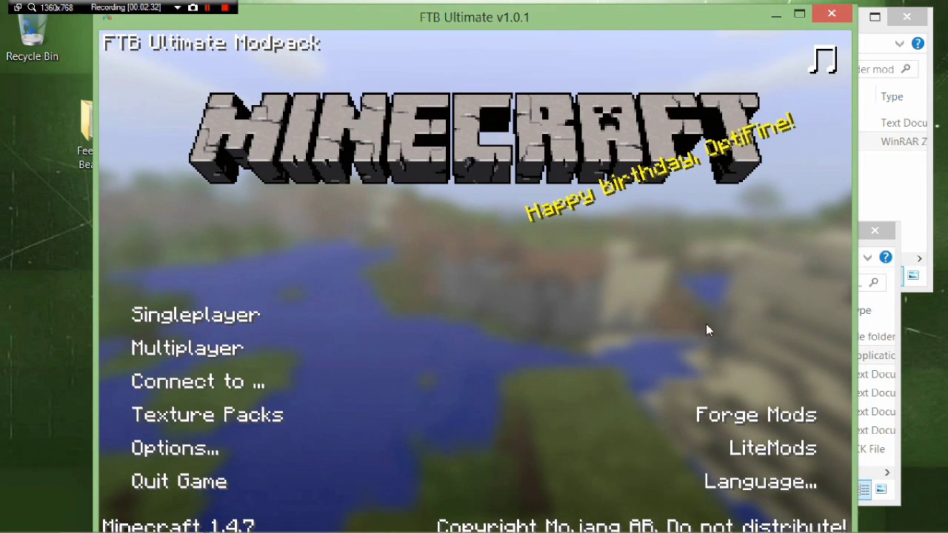
{"action": "left_click", "coordinate": [263, 447]}
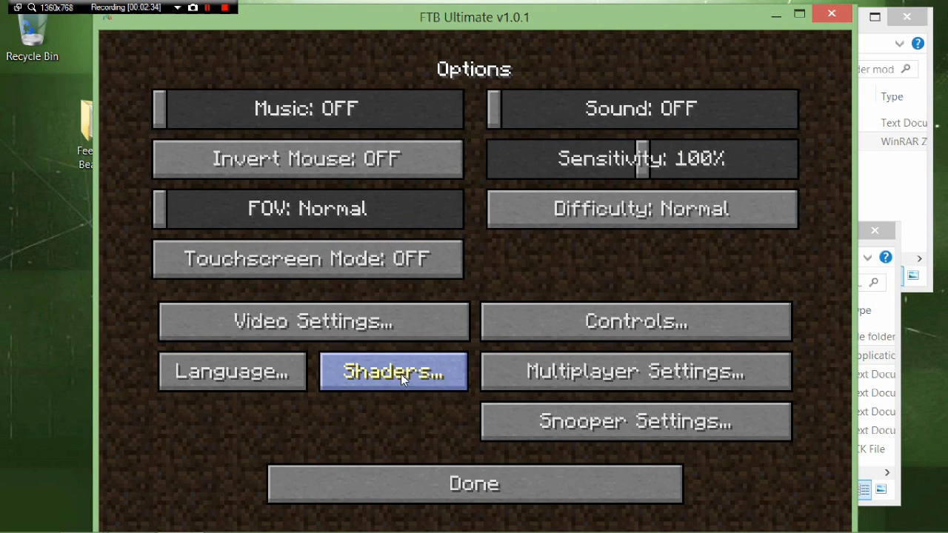
{"action": "left_click", "coordinate": [396, 324]}
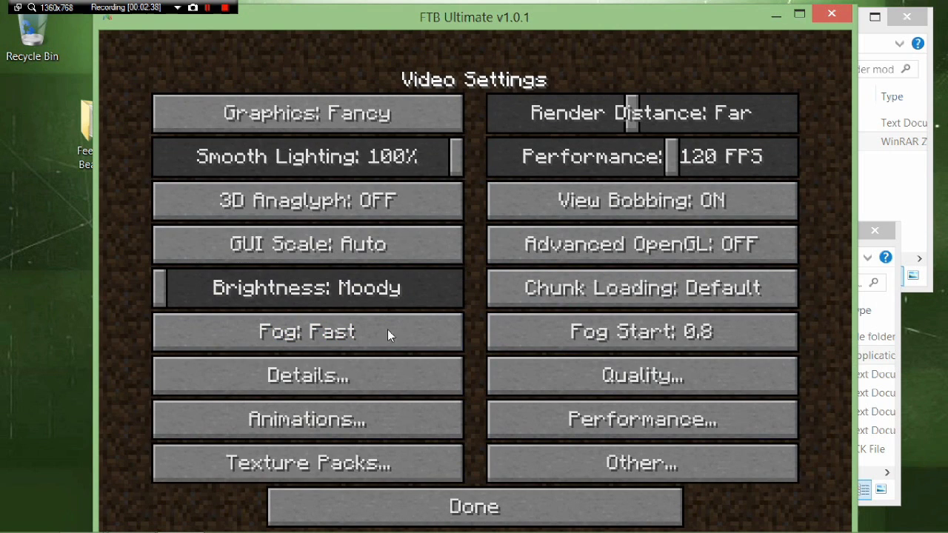
{"action": "left_click", "coordinate": [508, 516]}
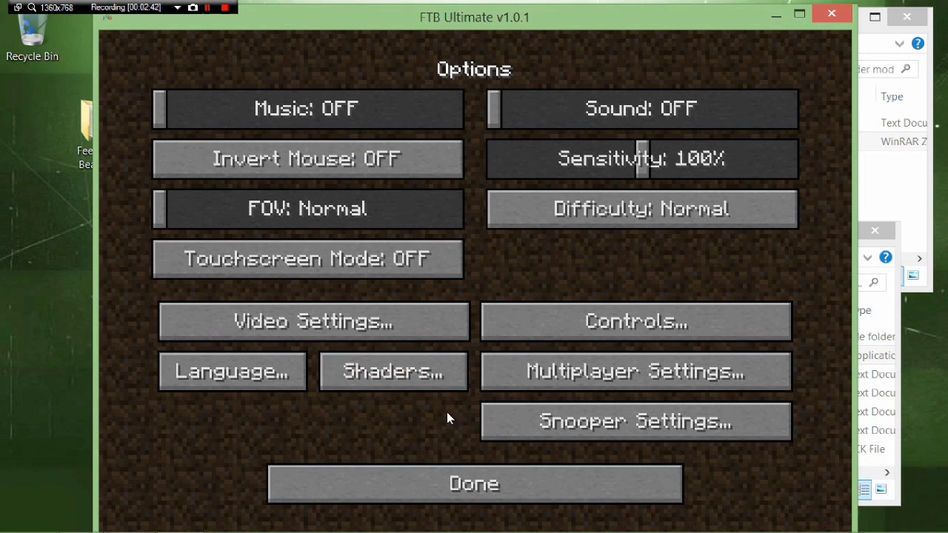
{"action": "left_click", "coordinate": [432, 386]}
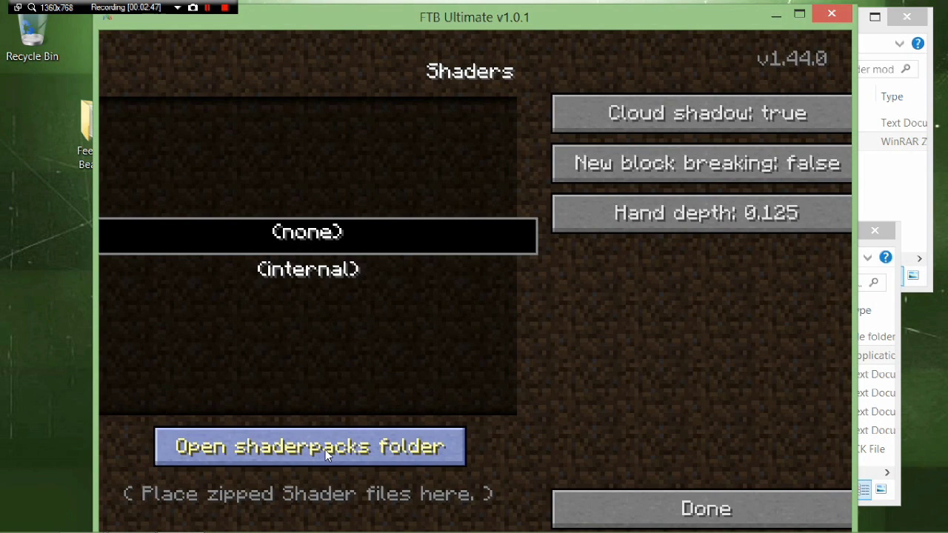
{"action": "left_click", "coordinate": [623, 514]}
{"action": "left_click", "coordinate": [572, 485]}
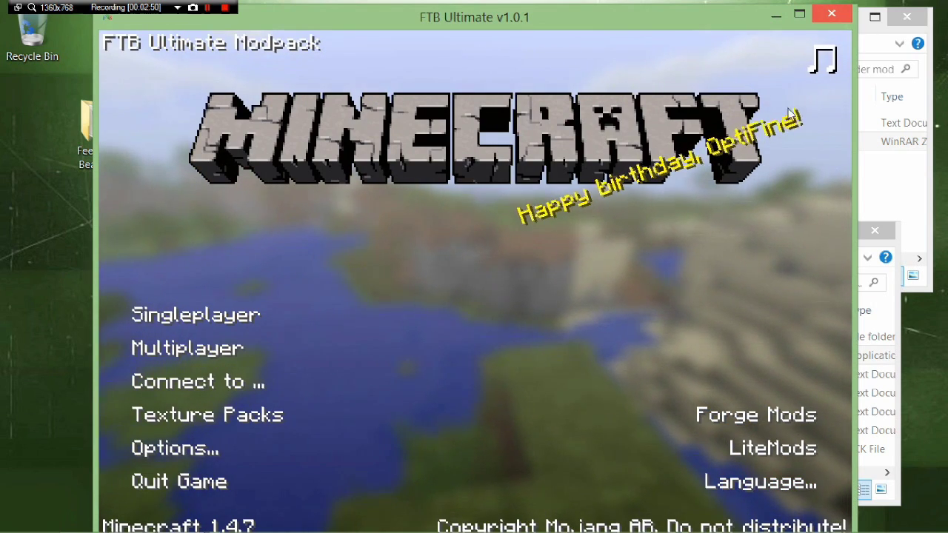
Step: Close Minecraft, open Ultimate > minecraft > shaderpacks, and close the Glsl Shader mod window
{"action": "left_click", "coordinate": [828, 15]}
{"action": "double_click", "coordinate": [556, 337]}
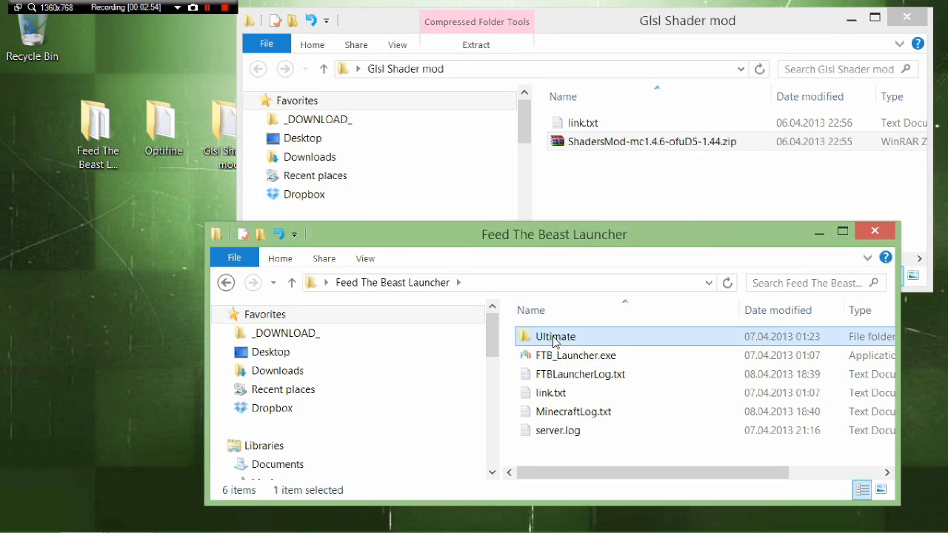
{"action": "left_click", "coordinate": [563, 357]}
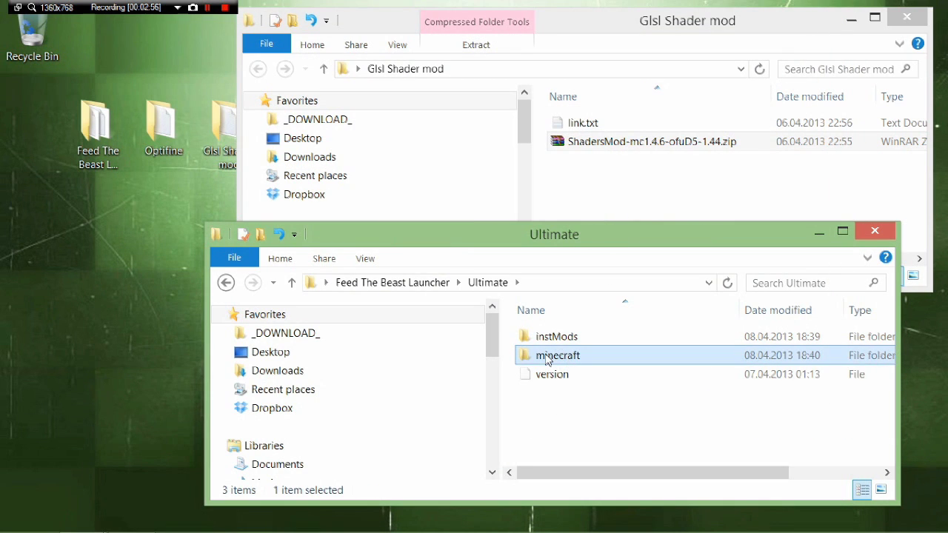
{"action": "double_click", "coordinate": [546, 360]}
{"action": "scroll", "coordinate": [592, 408], "scroll_direction": "down", "scroll_amount": 1}
{"action": "scroll", "coordinate": [607, 417], "scroll_direction": "down", "scroll_amount": 1}
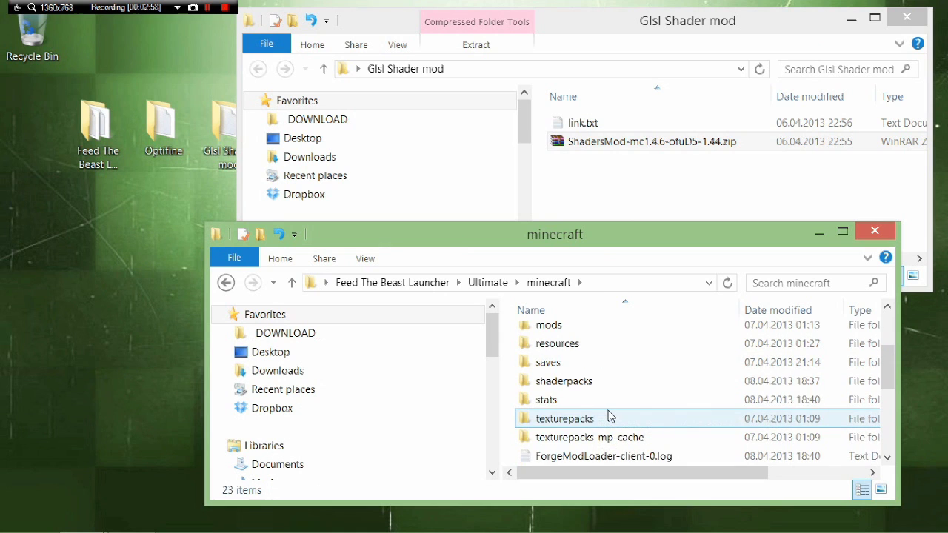
{"action": "left_click", "coordinate": [586, 386]}
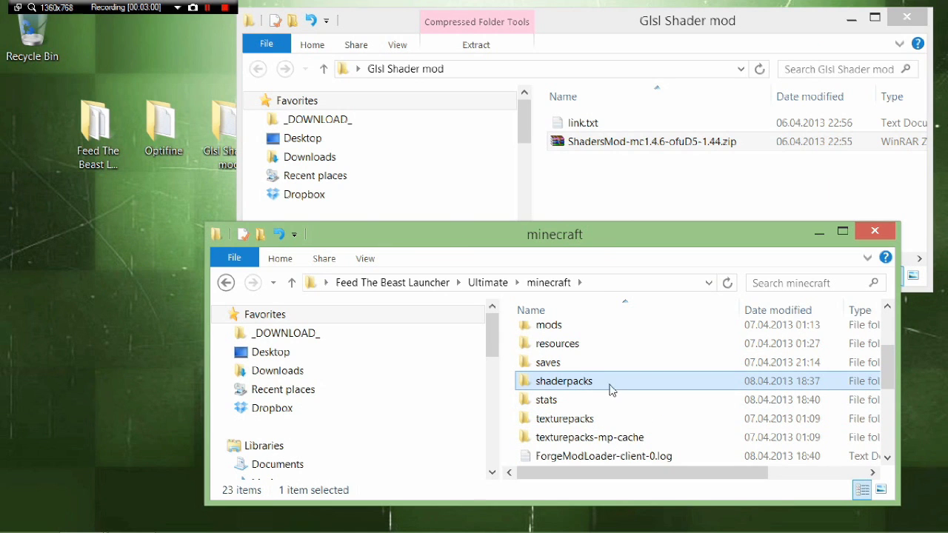
{"action": "double_click", "coordinate": [597, 388]}
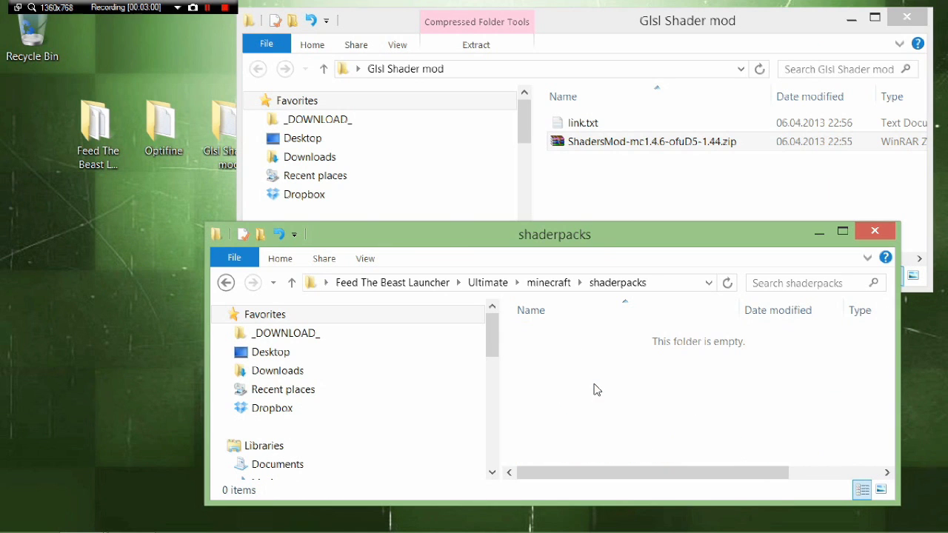
{"action": "left_click", "coordinate": [908, 16]}
Step: Copy SEUS v10 RC7 Ultra.zip from the Sonics Shader desktop folder into shaderpacks
{"action": "left_click", "coordinate": [308, 151]}
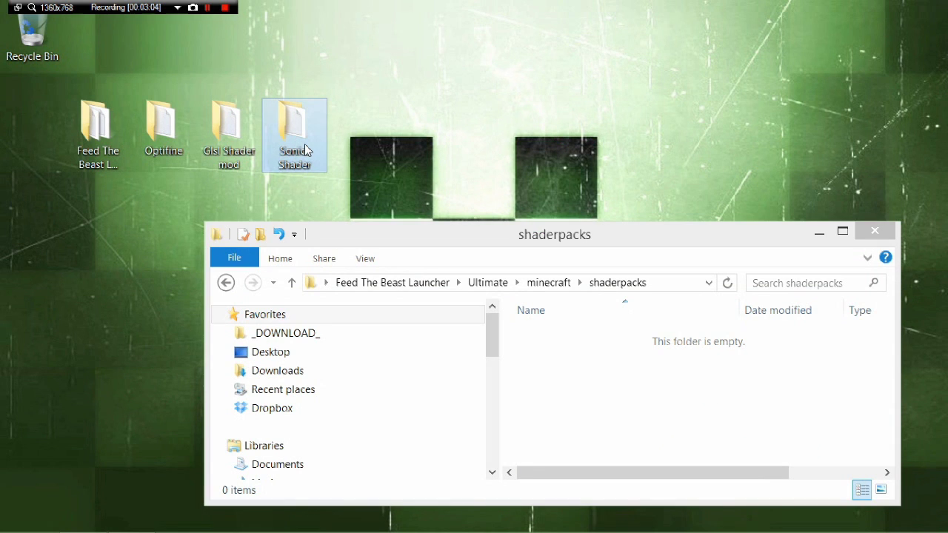
{"action": "double_click", "coordinate": [300, 141]}
{"action": "left_click", "coordinate": [596, 144]}
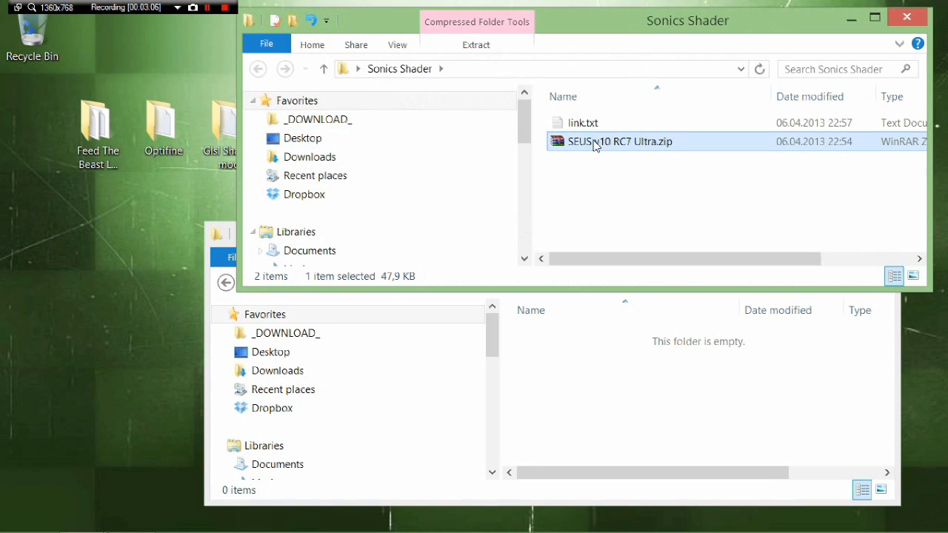
{"action": "left_click_drag", "start_coordinate": [602, 143], "coordinate": [625, 444]}
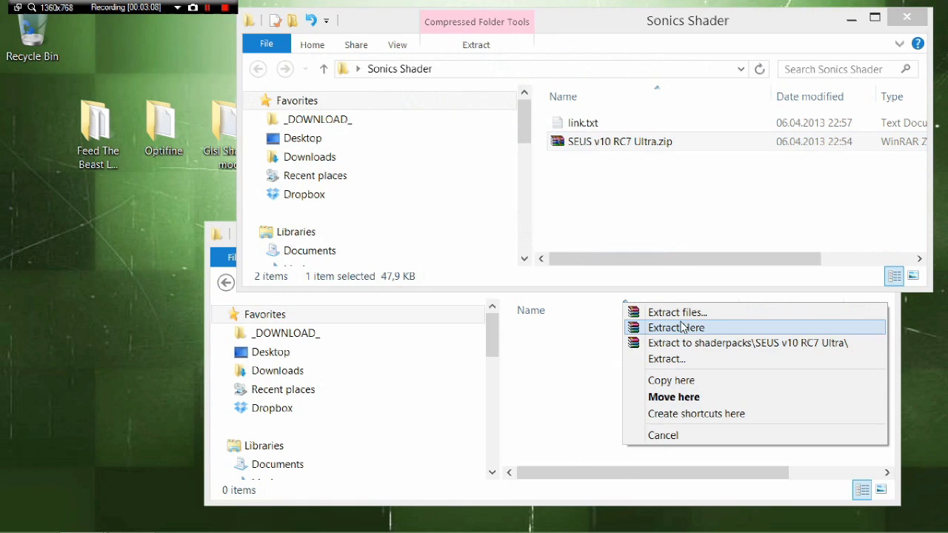
{"action": "left_click", "coordinate": [688, 379]}
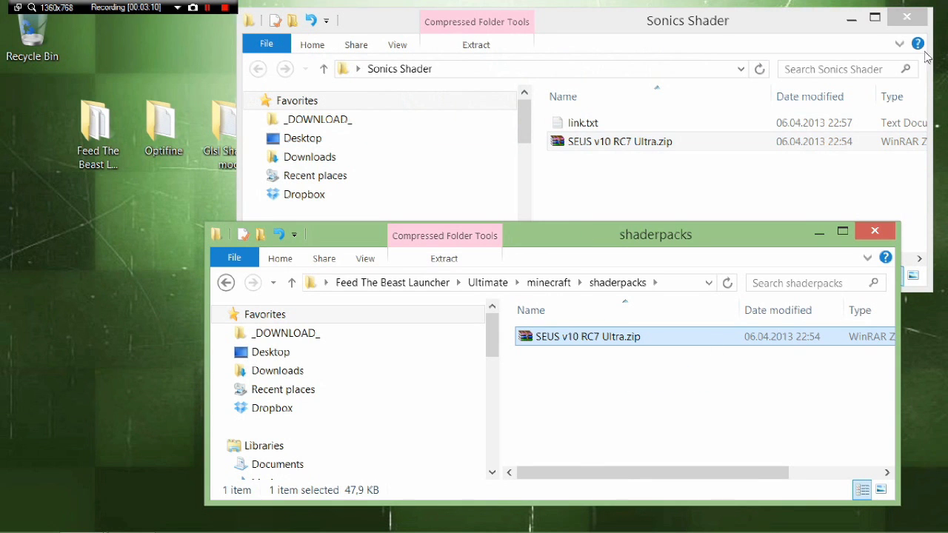
{"action": "left_click", "coordinate": [915, 23]}
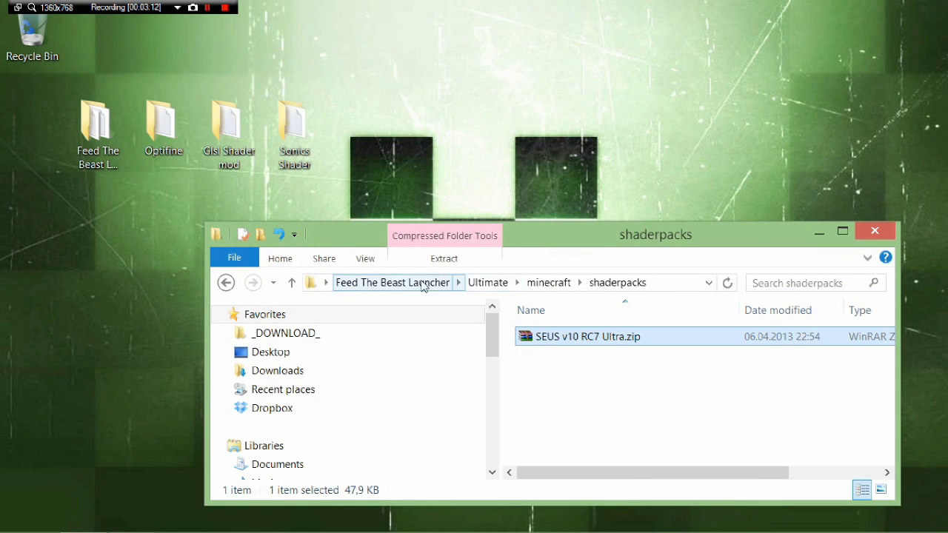
Step: Relaunch FTB_Launcher.exe from the Feed The Beast Launcher folder and launch FTB Ultimate
{"action": "left_click", "coordinate": [424, 285]}
{"action": "double_click", "coordinate": [612, 359]}
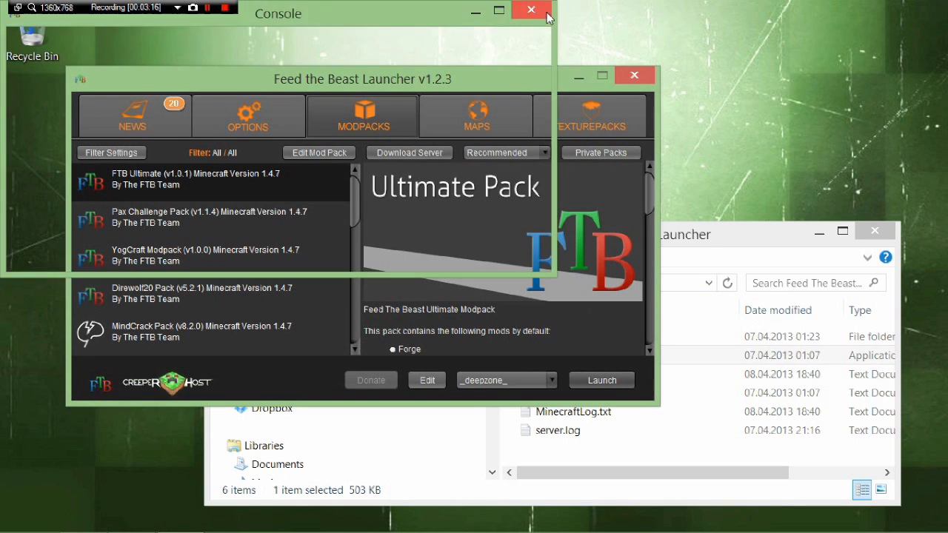
{"action": "left_click", "coordinate": [613, 379]}
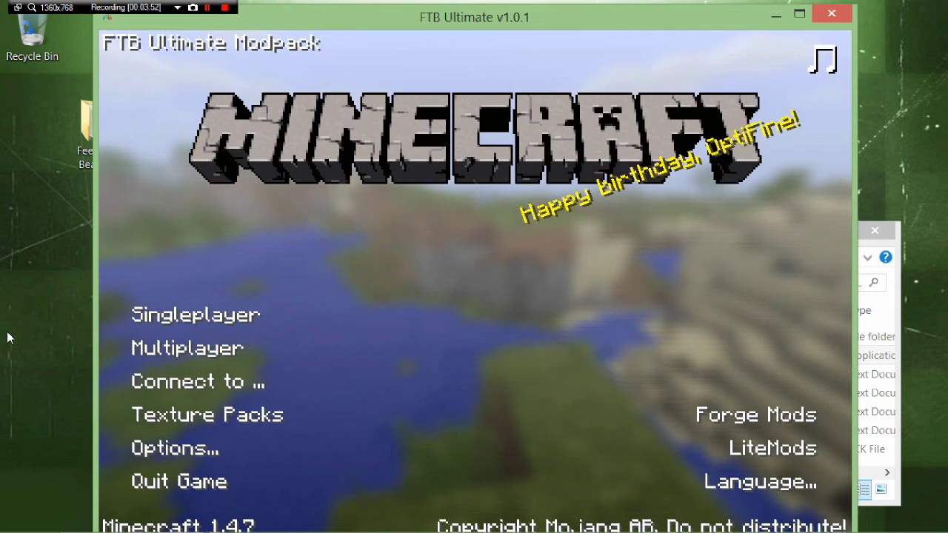
Step: Select SEUS v10 RC7 Ultra.zip in Options > Shaders and return to the title screen
{"action": "left_click", "coordinate": [187, 446]}
{"action": "left_click", "coordinate": [366, 386]}
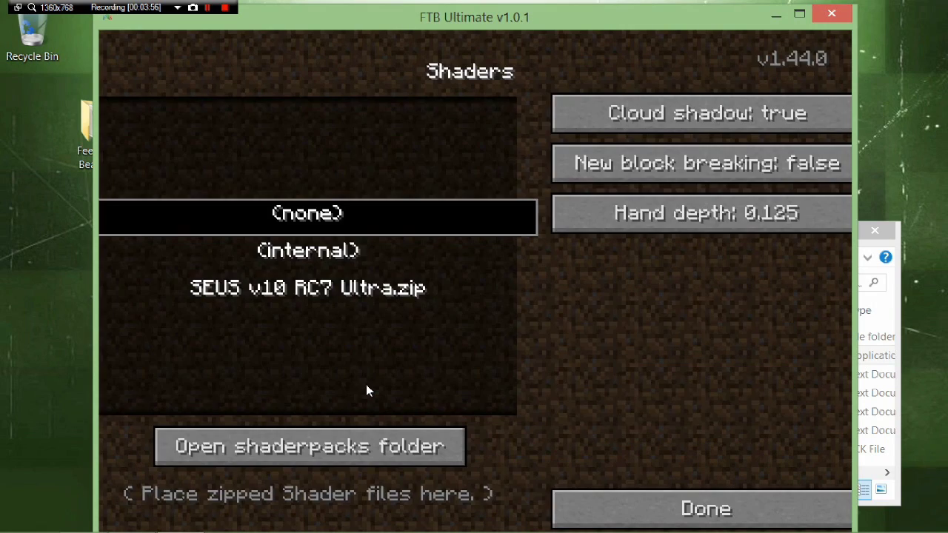
{"action": "left_click", "coordinate": [387, 291]}
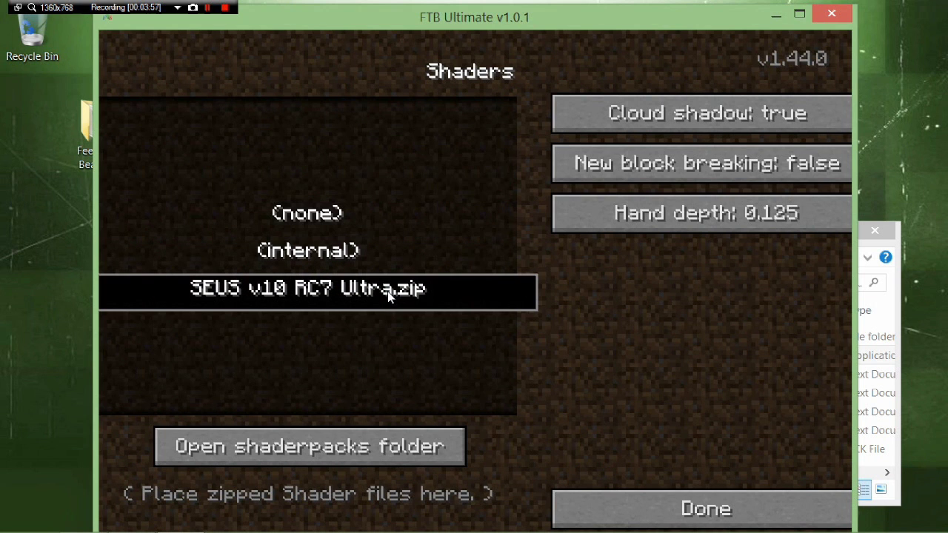
{"action": "left_click", "coordinate": [637, 515]}
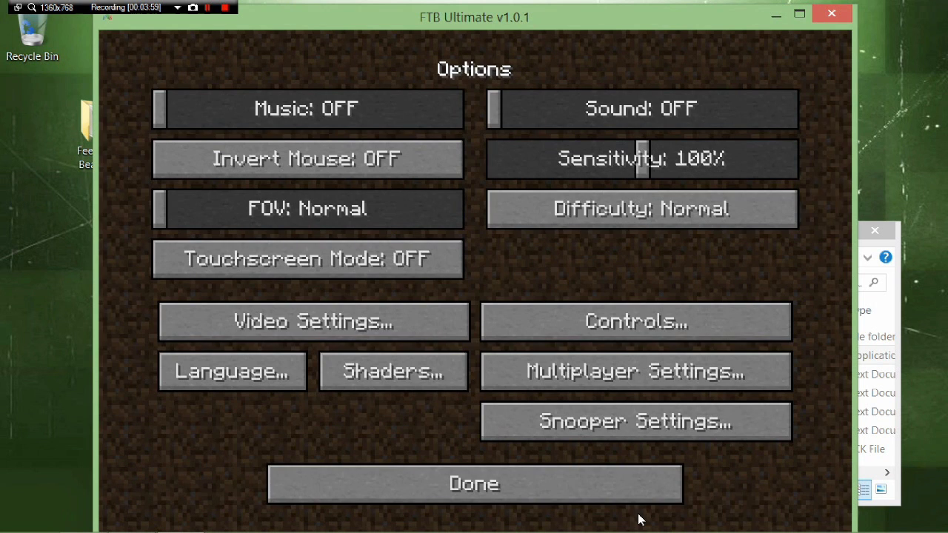
{"action": "left_click", "coordinate": [564, 484]}
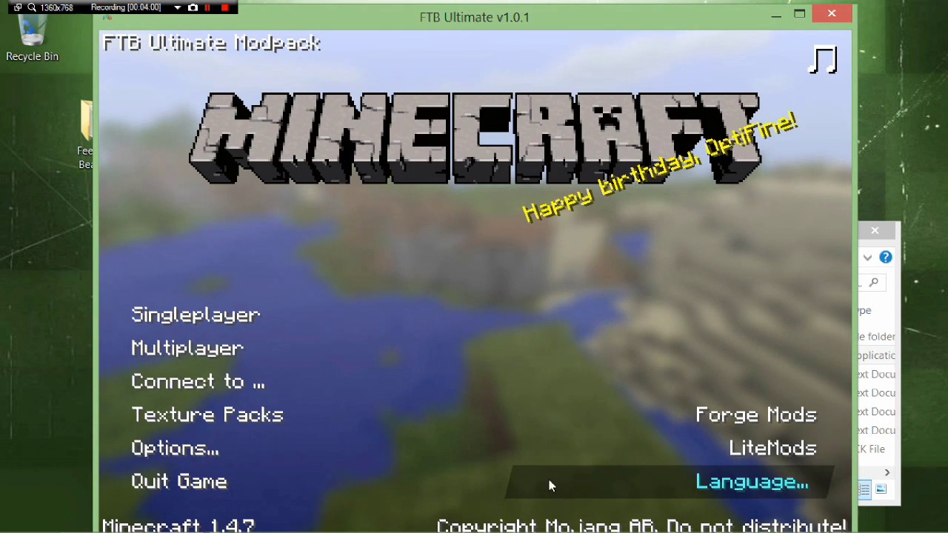
Step: Load the older 'New World' save from the Singleplayer world list
{"action": "left_click", "coordinate": [261, 315]}
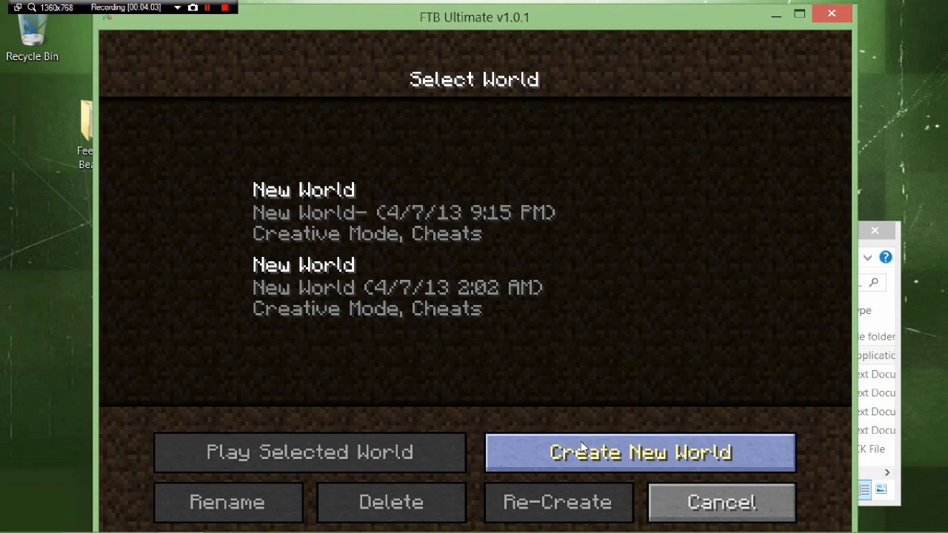
{"action": "double_click", "coordinate": [440, 287]}
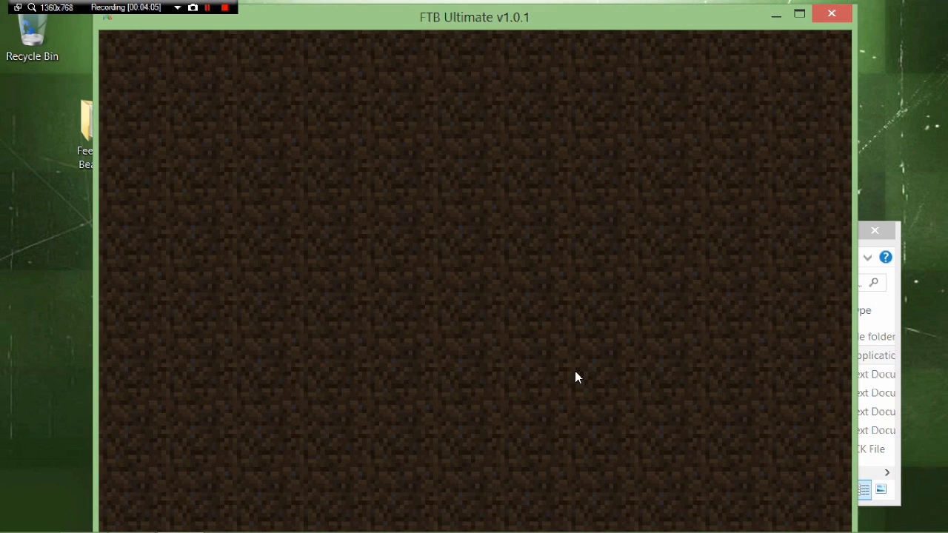